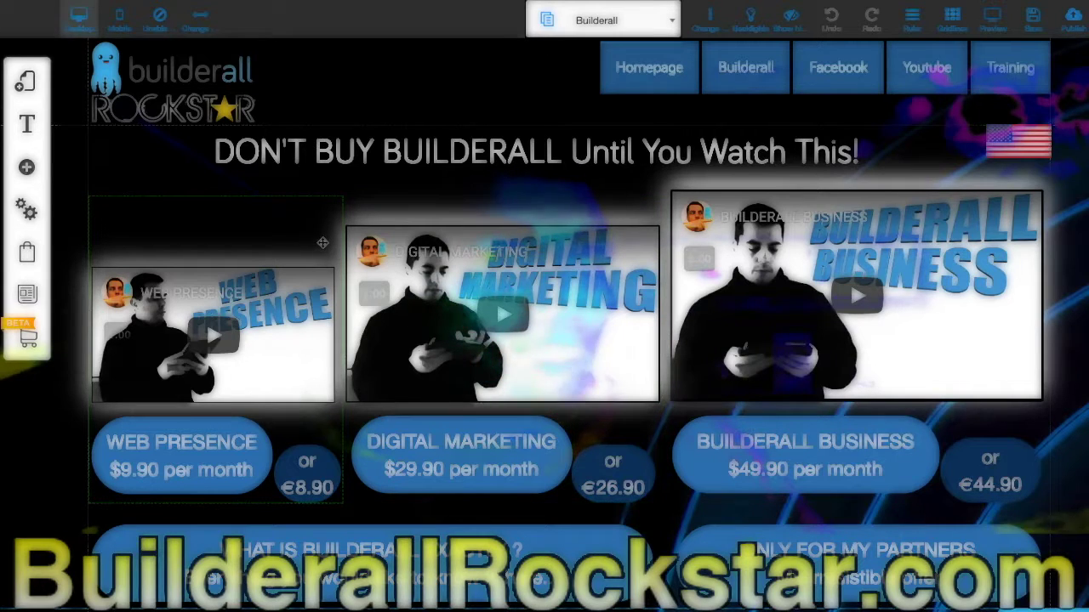
Scroll down the Builderall page past the free-trial signup form
scroll(517, 255, "down", 2)
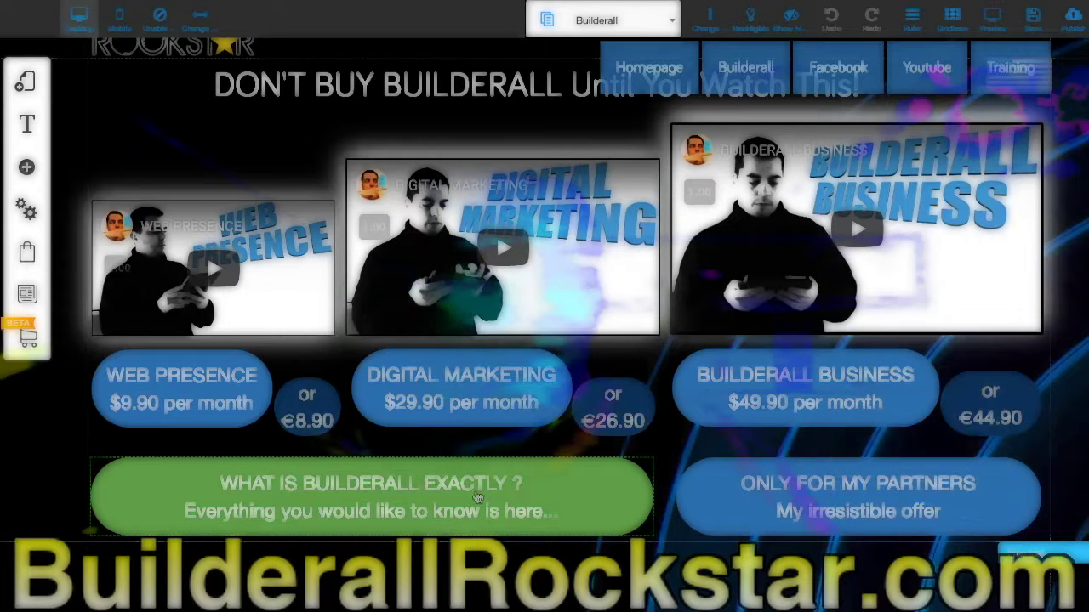
scroll(479, 489, "down", 1)
scroll(479, 489, "down", 1)
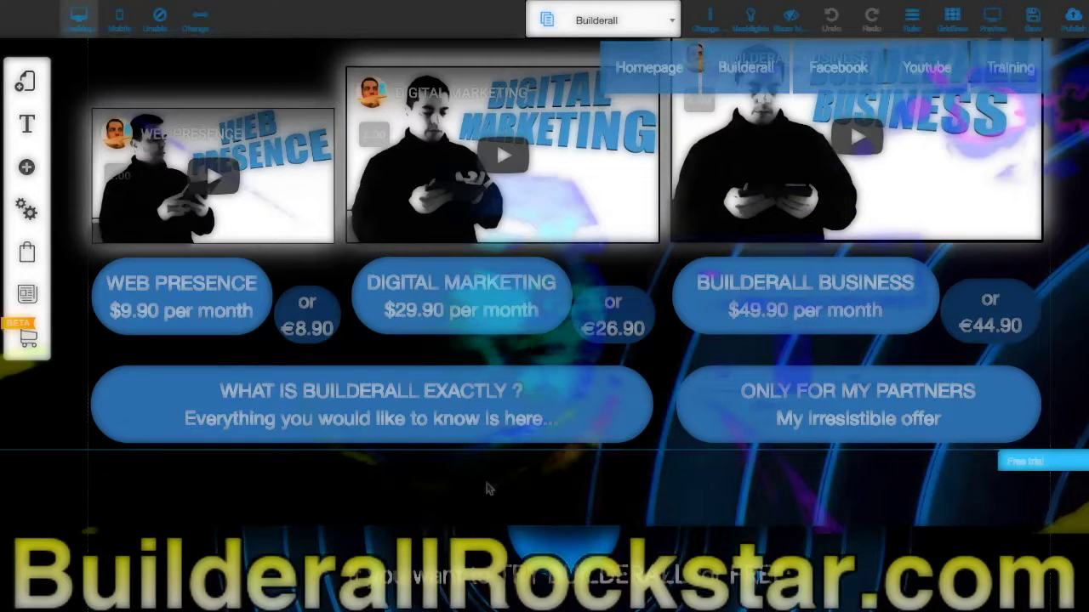
scroll(487, 490, "down", 1)
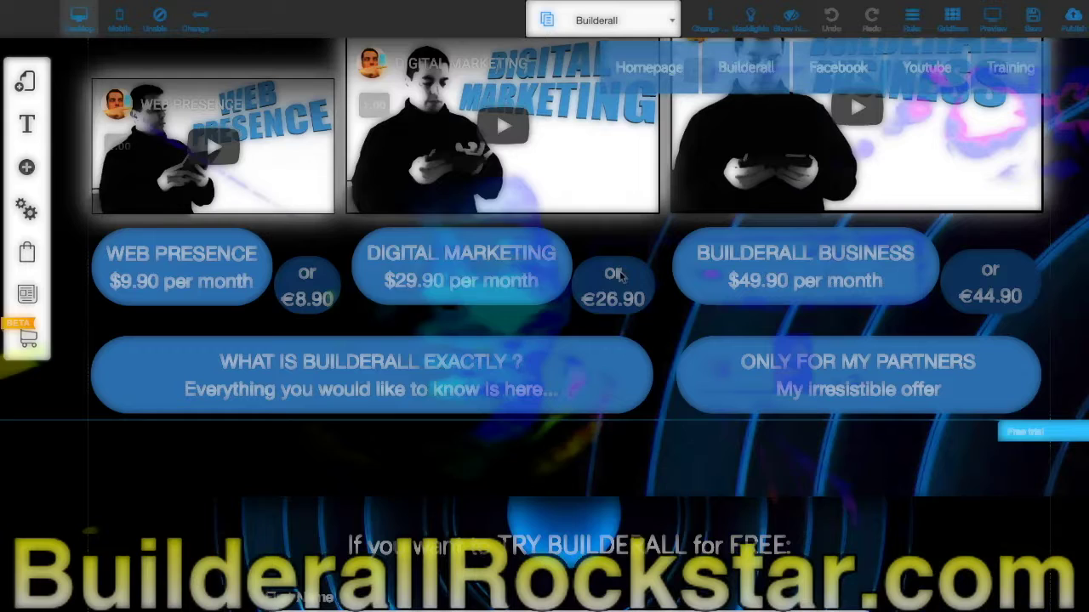
scroll(560, 322, "down", 2)
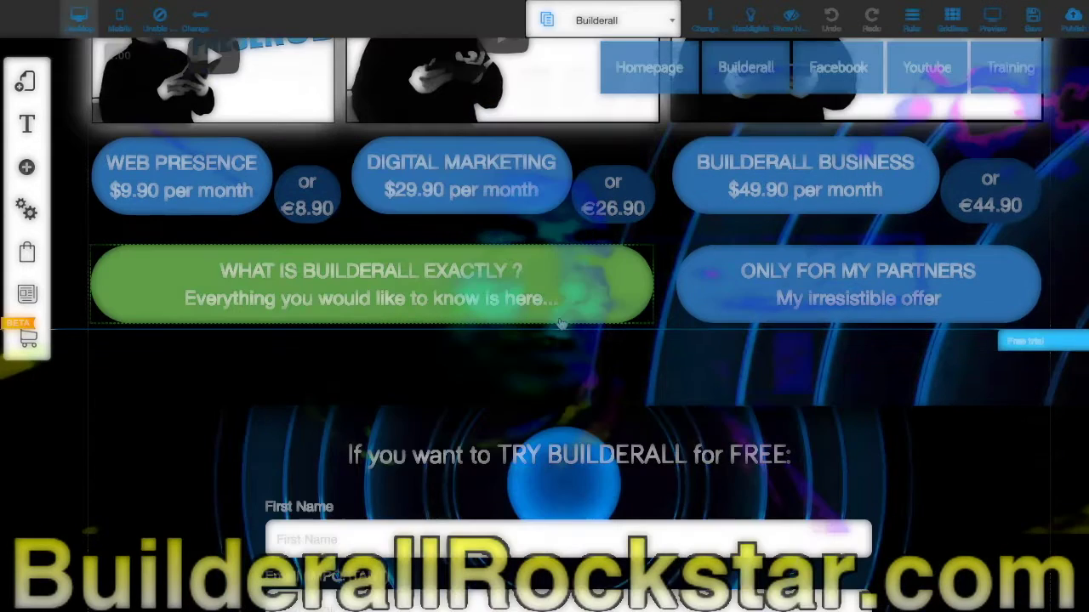
scroll(560, 322, "down", 1)
scroll(560, 323, "down", 3)
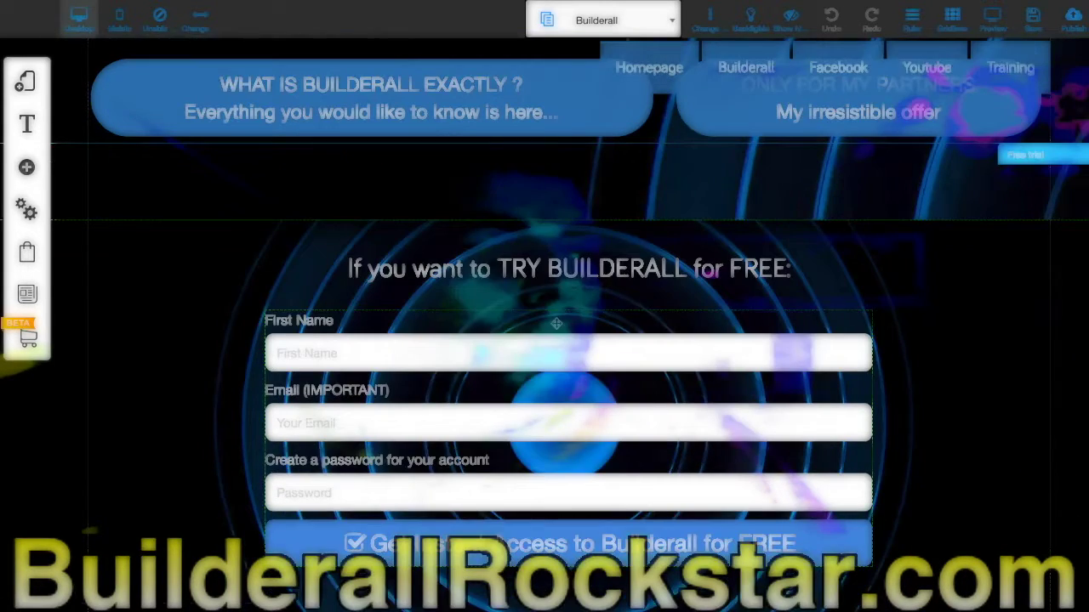
scroll(429, 319, "down", 1)
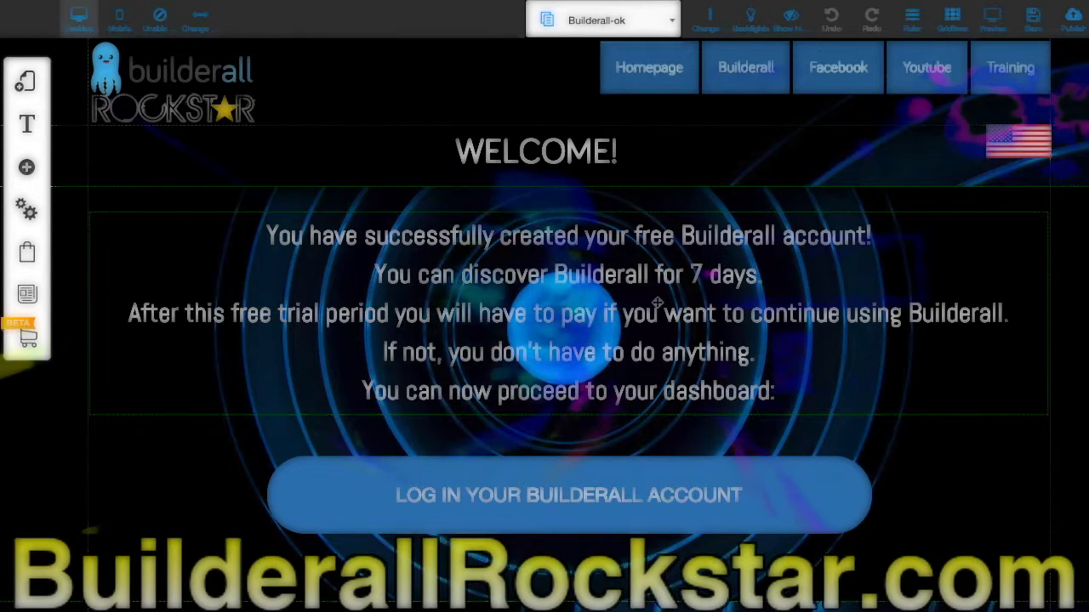
Scroll down through the Builderall-ok welcome page to review its content
scroll(659, 302, "down", 1)
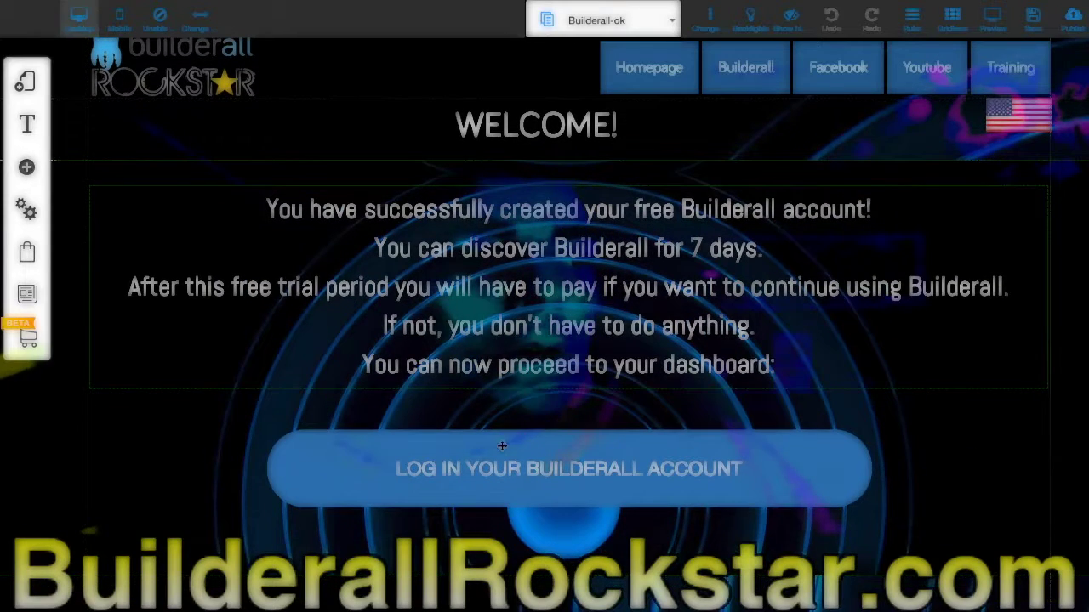
scroll(570, 450, "down", 2)
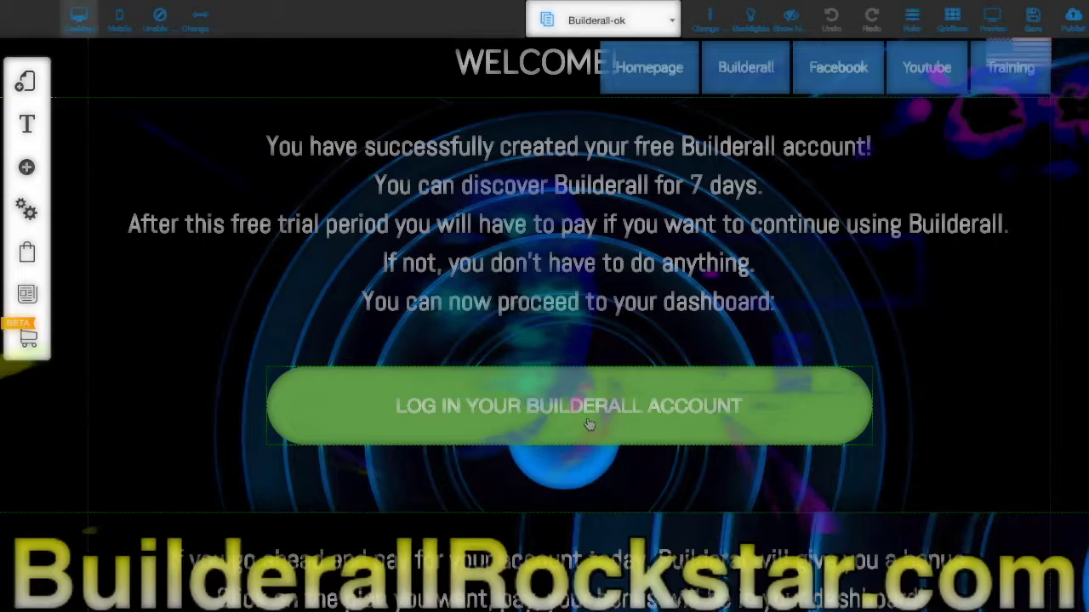
scroll(589, 424, "down", 1)
scroll(588, 421, "down", 1)
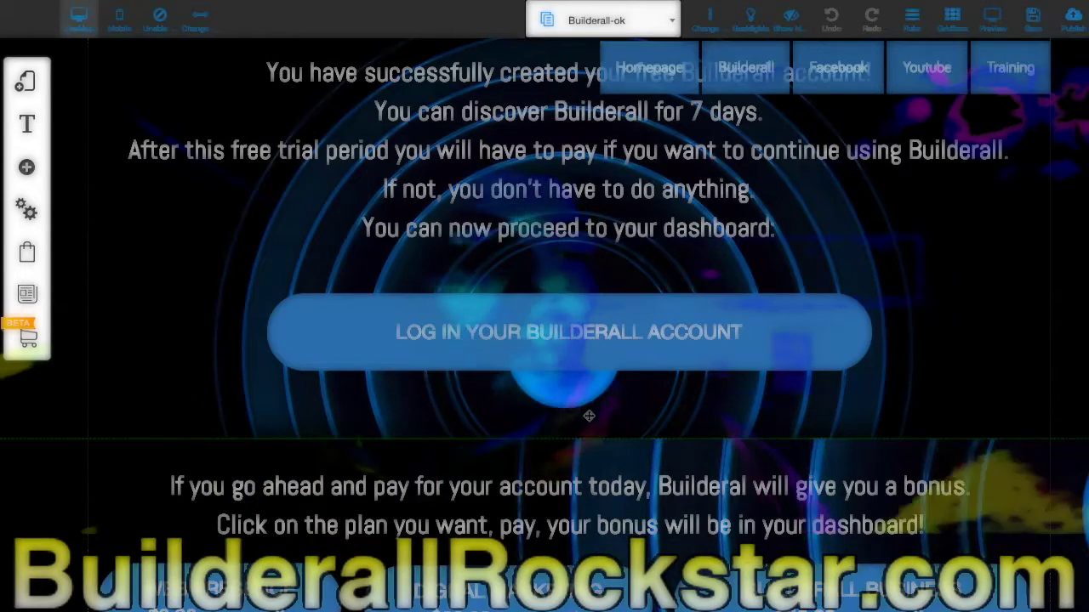
scroll(589, 415, "down", 2)
scroll(588, 415, "down", 2)
scroll(465, 374, "down", 2)
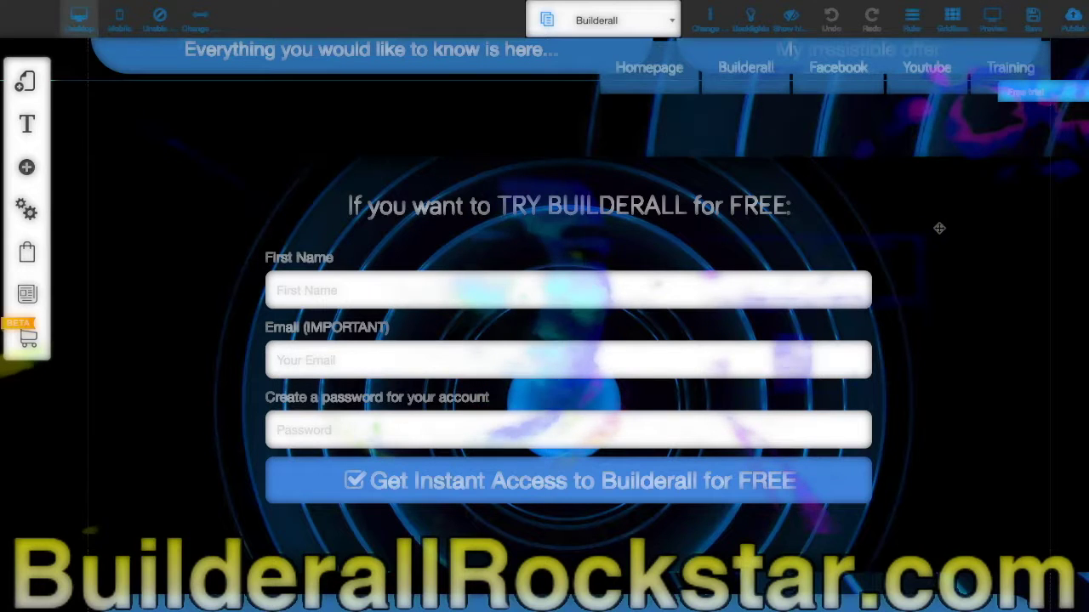
Scroll back to the free-trial signup form and select it
scroll(1028, 245, "up", 3)
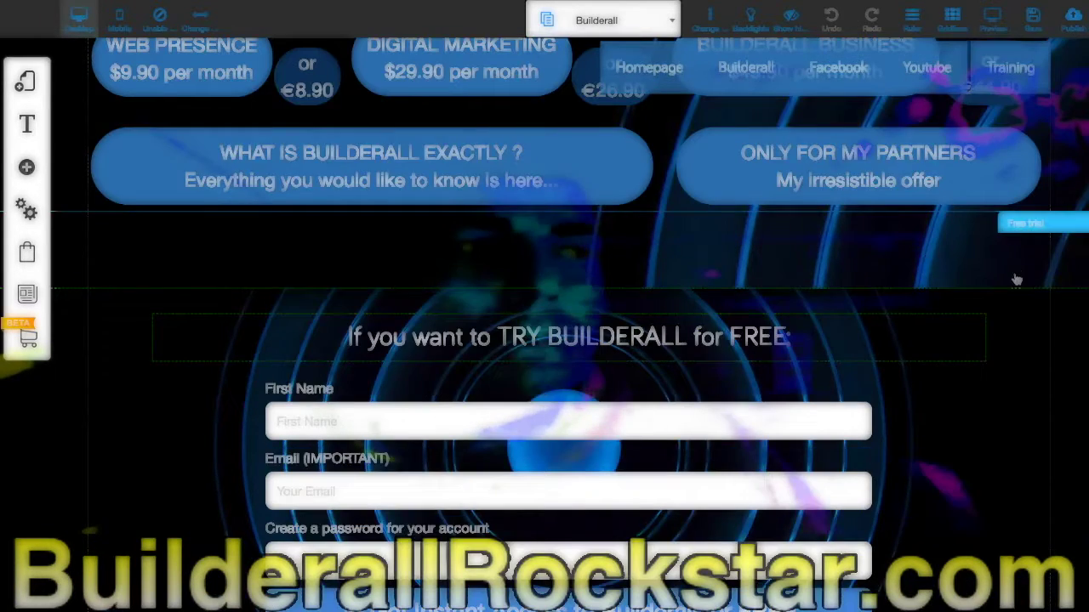
scroll(1020, 272, "up", 2)
scroll(1038, 263, "up", 1)
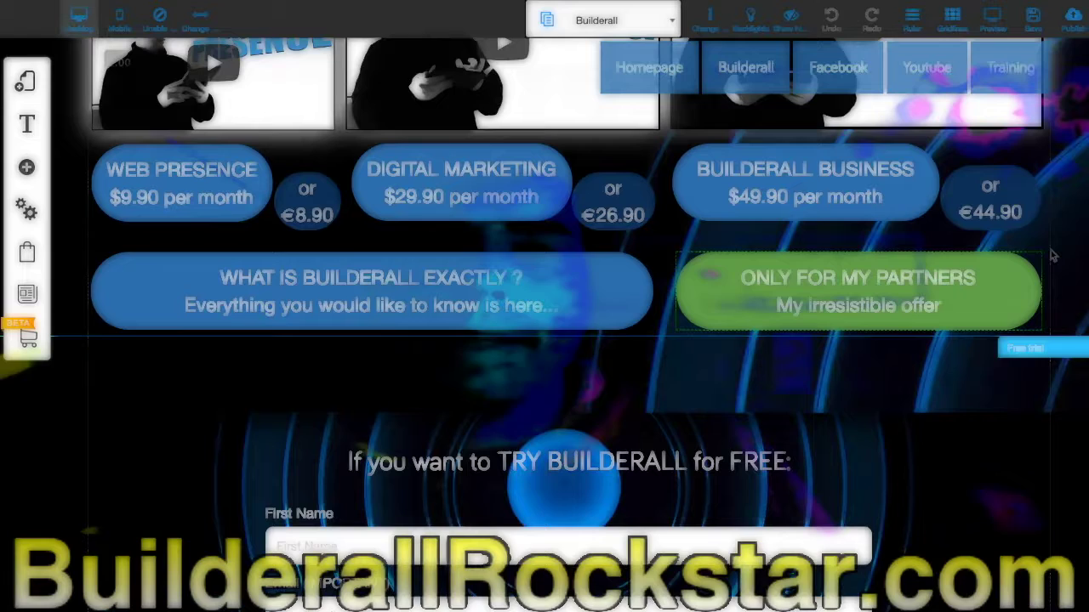
scroll(1050, 251, "up", 1)
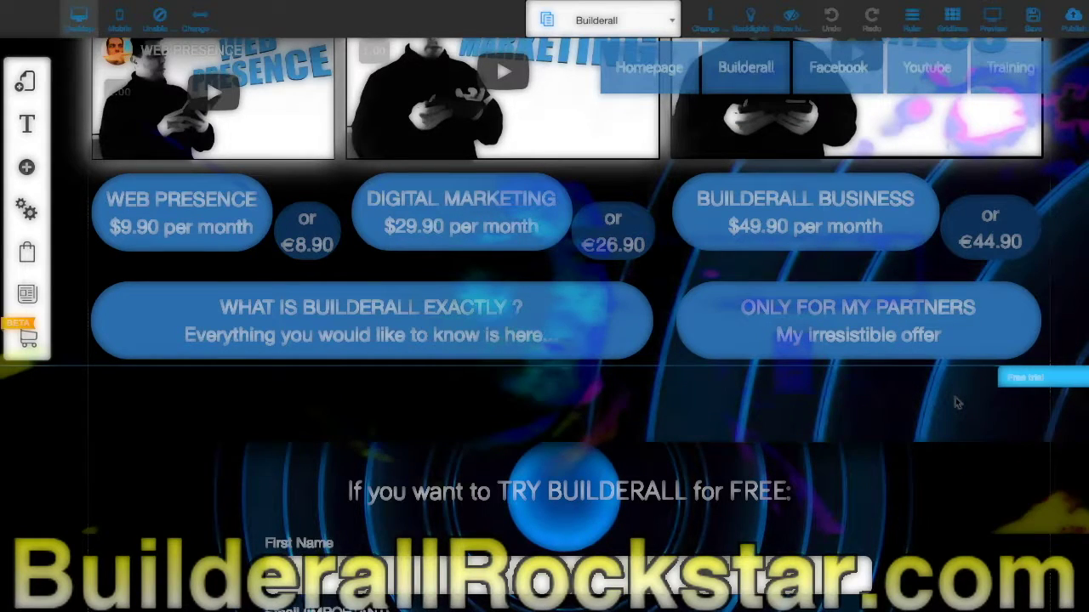
scroll(955, 403, "down", 2)
scroll(955, 403, "down", 2)
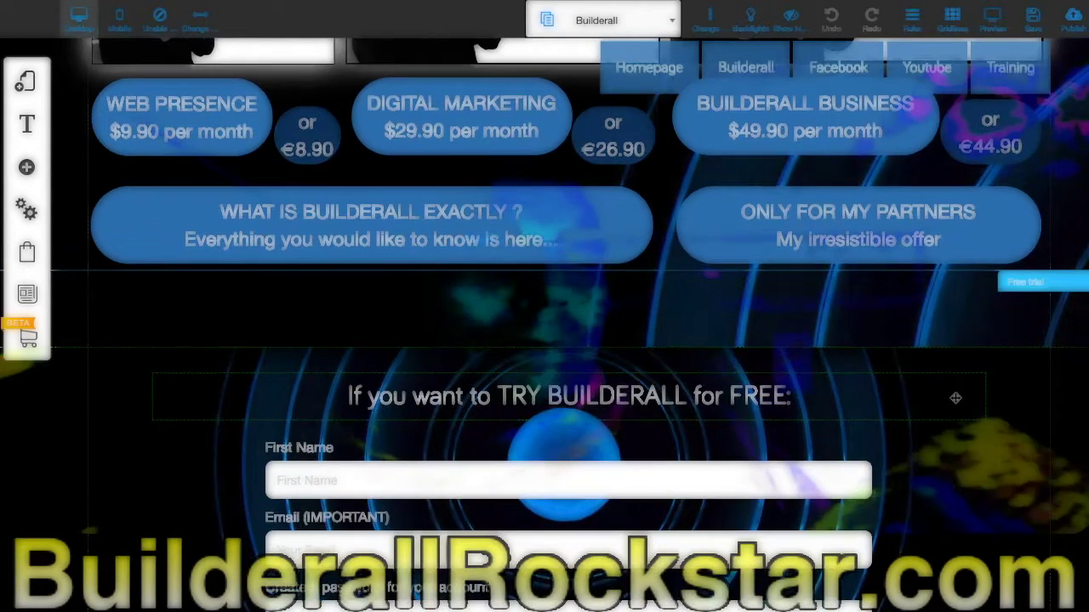
scroll(955, 398, "down", 5)
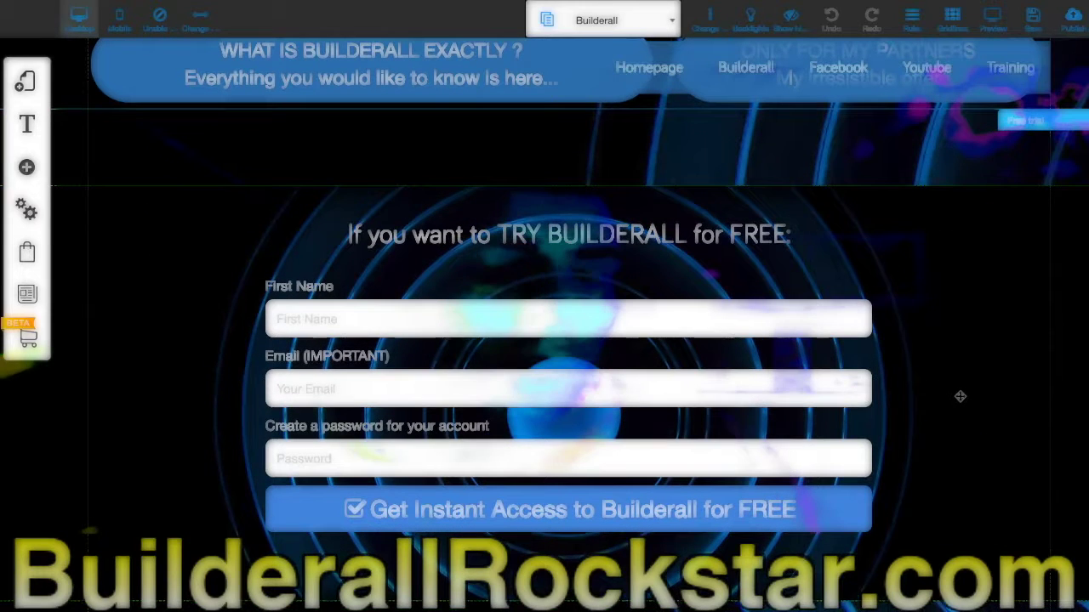
scroll(960, 395, "down", 1)
scroll(961, 394, "down", 1)
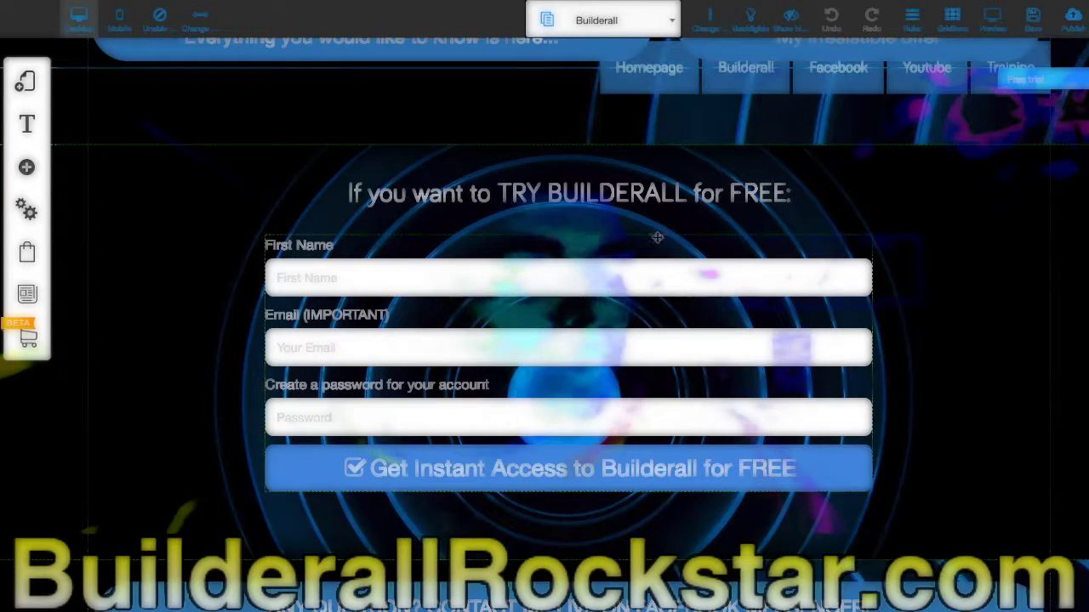
left_click(656, 245)
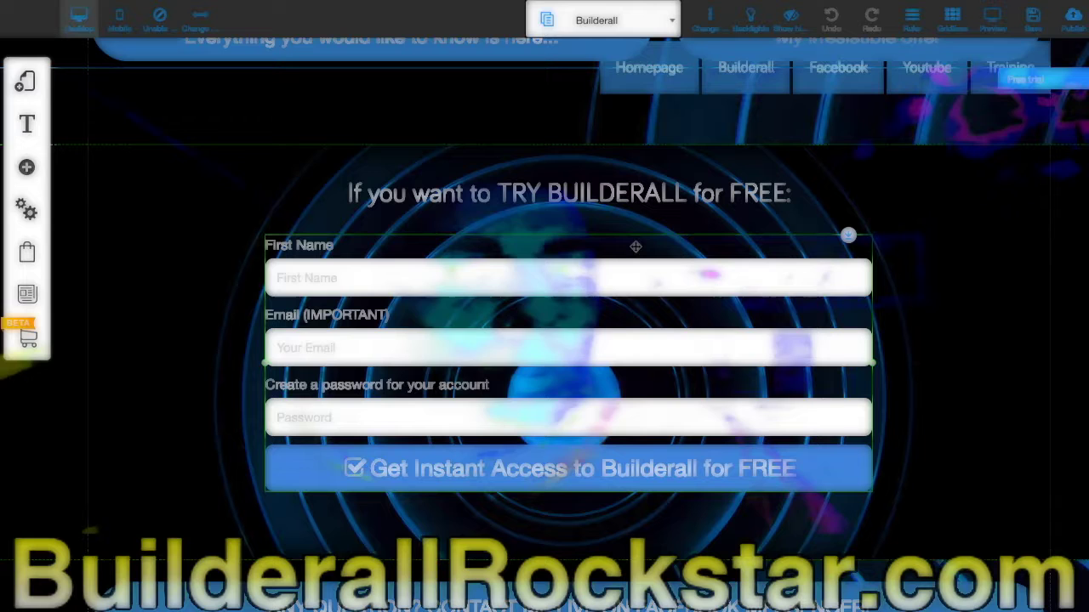
Verify the form's action URL ends with builderallrockstar.com/builderall-ok, then close the form configuration
left_click(634, 252)
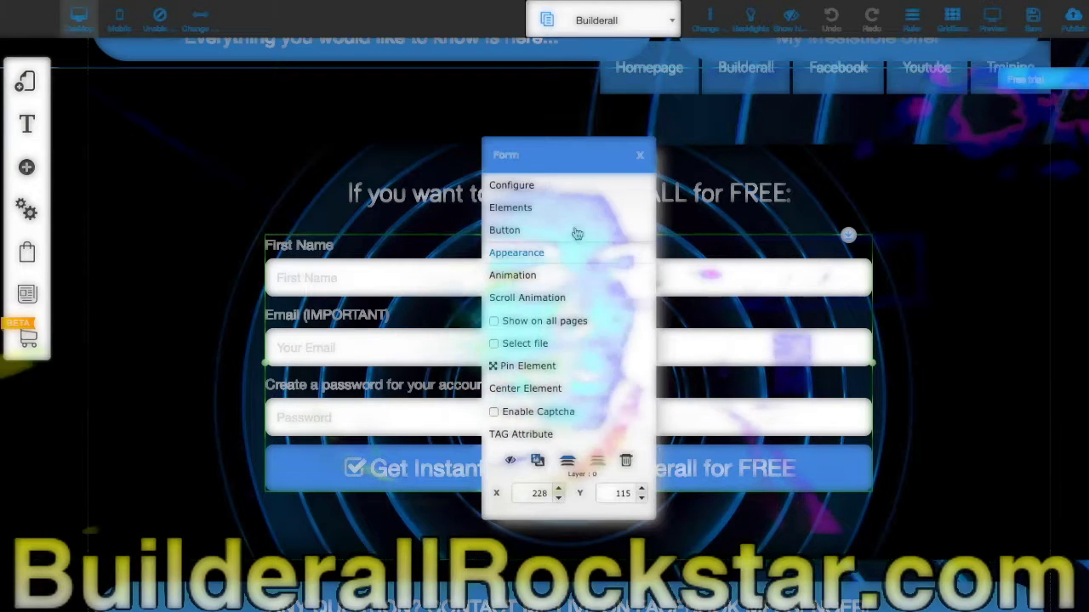
left_click(545, 189)
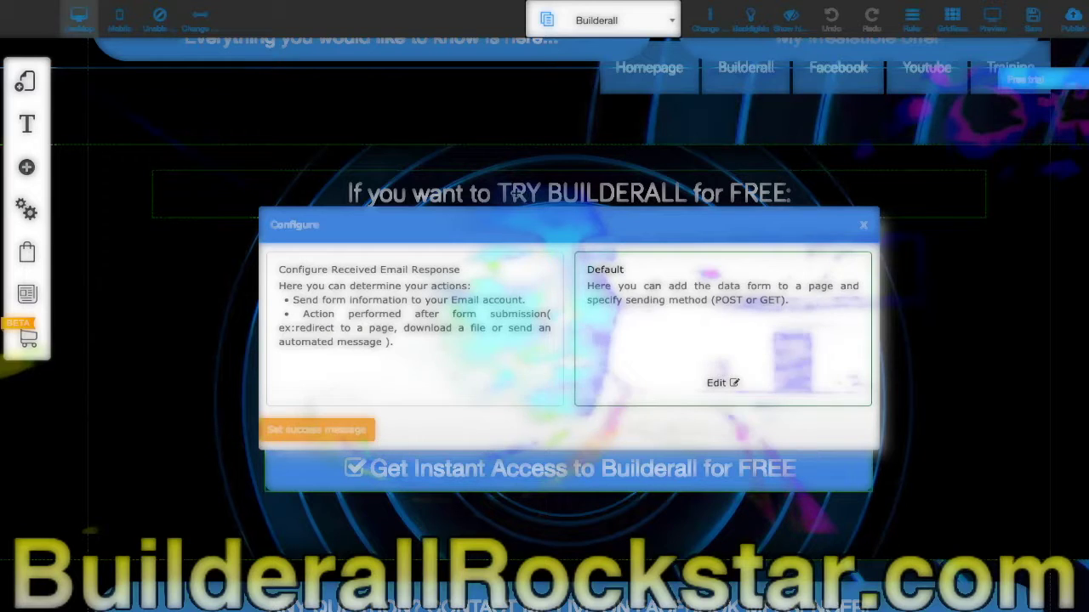
left_click(717, 383)
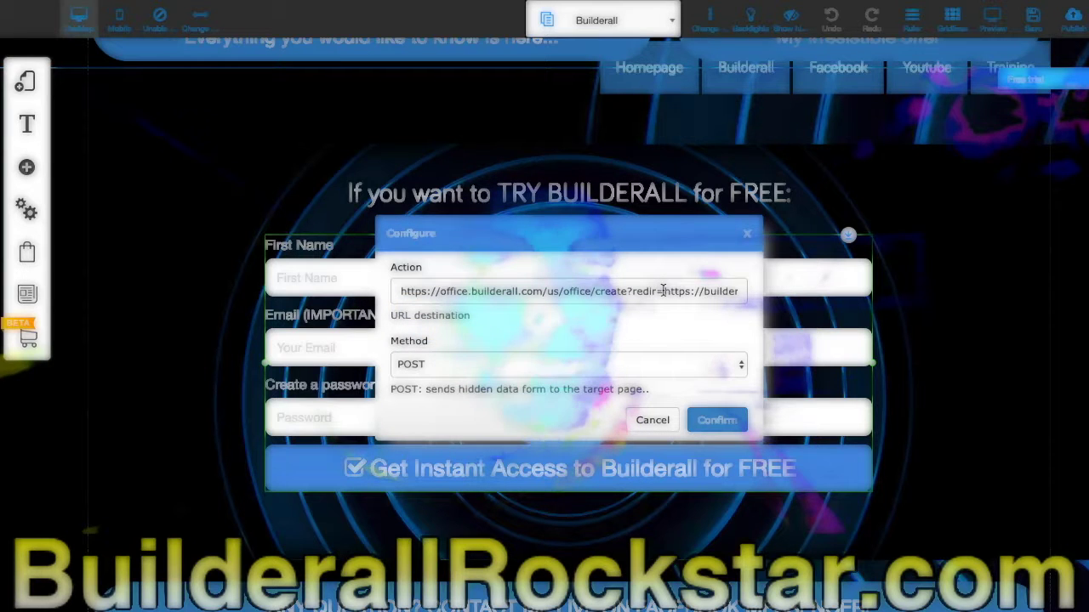
left_click_drag(690, 290, 744, 290)
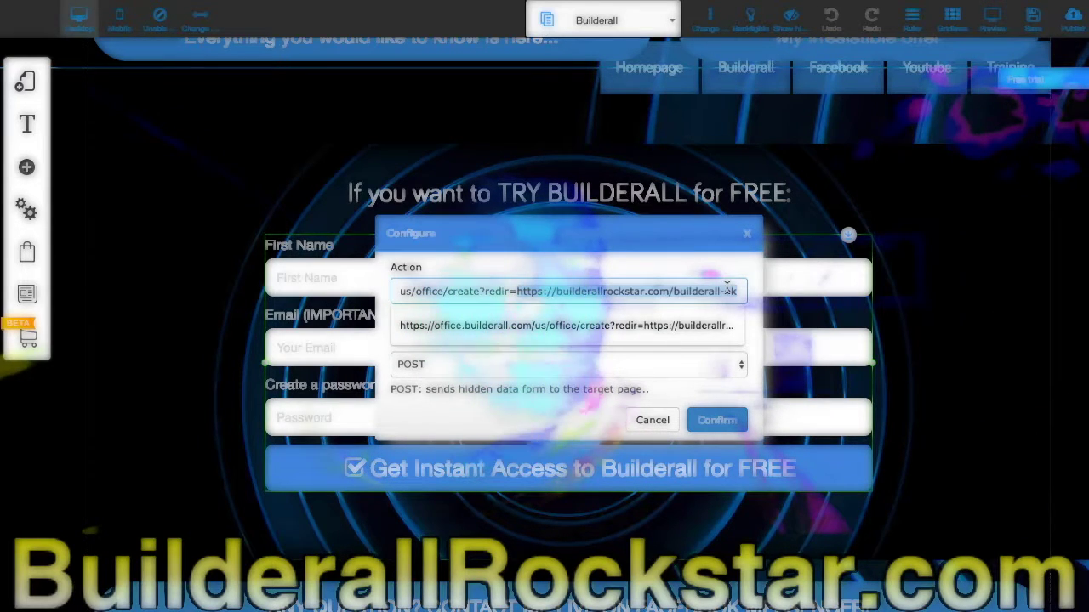
left_click(652, 422)
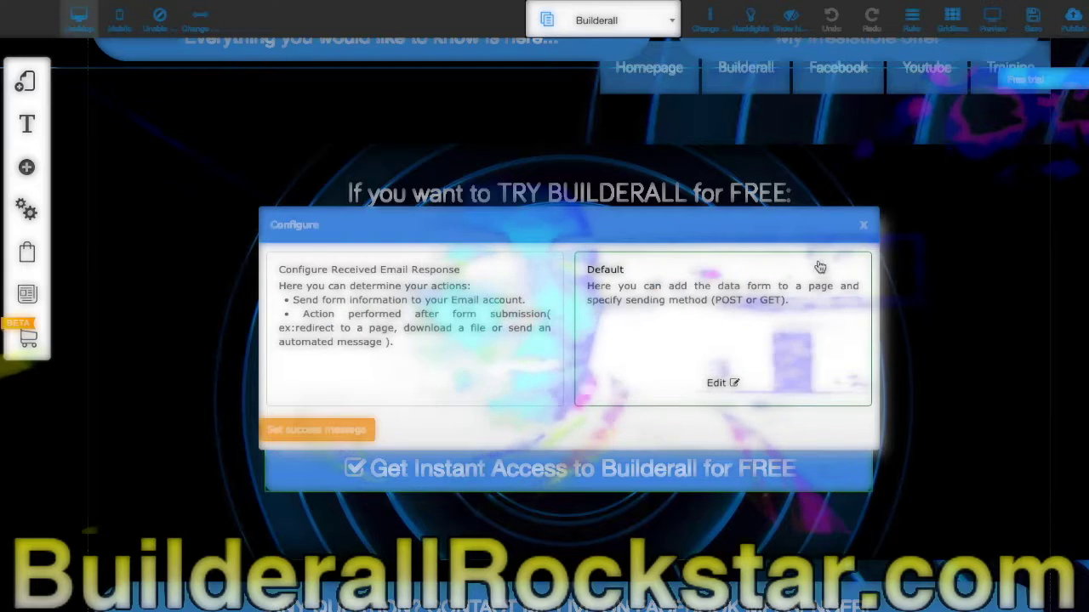
left_click(862, 229)
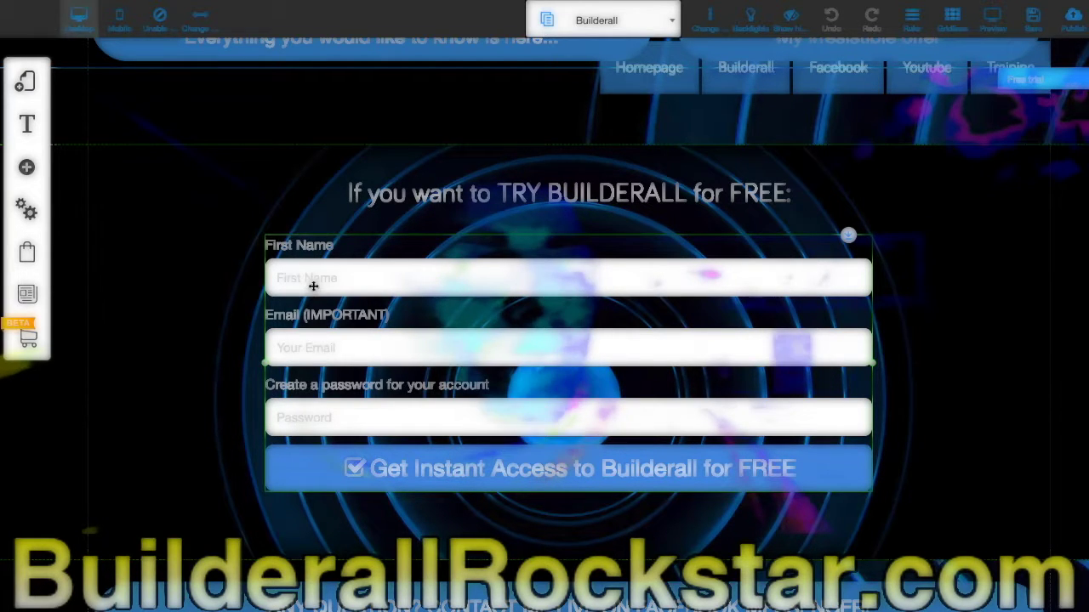
Open the signup form's Elements list showing first name, email, password and the hidden fields
left_click(361, 292)
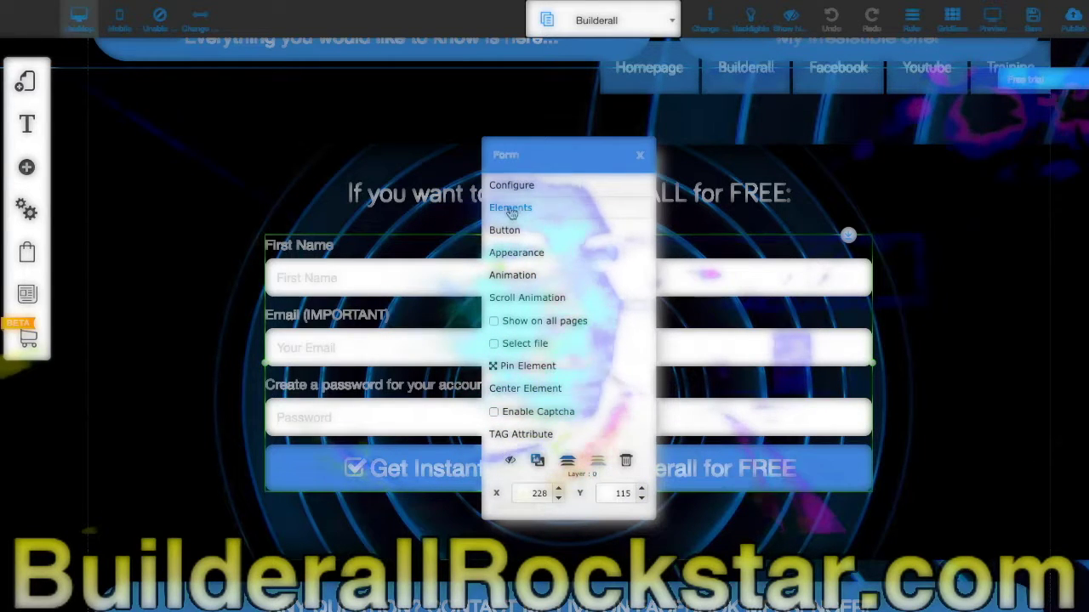
left_click(513, 208)
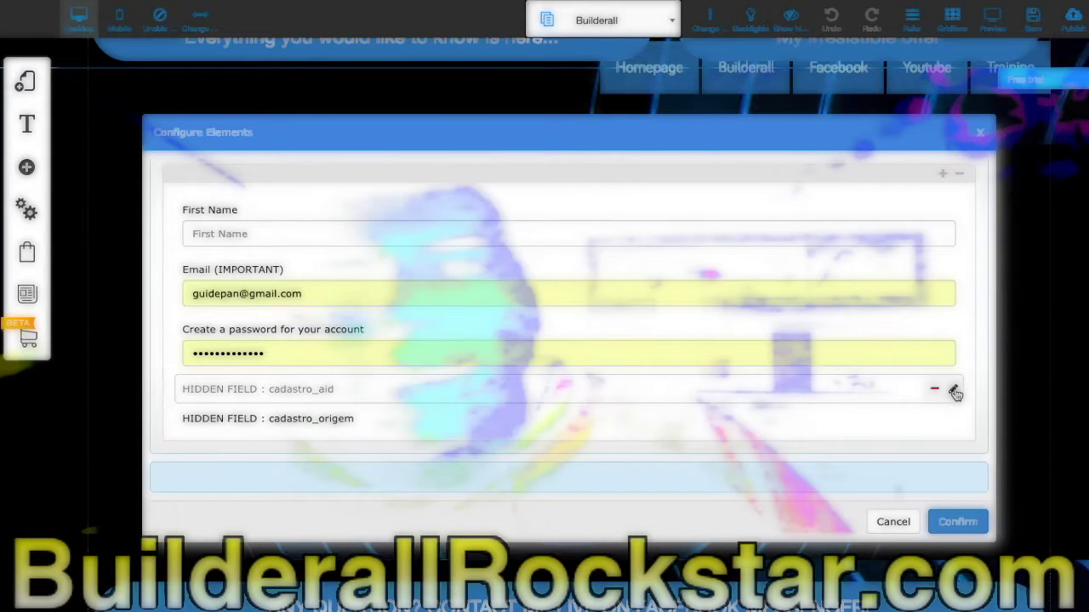
left_click(954, 391)
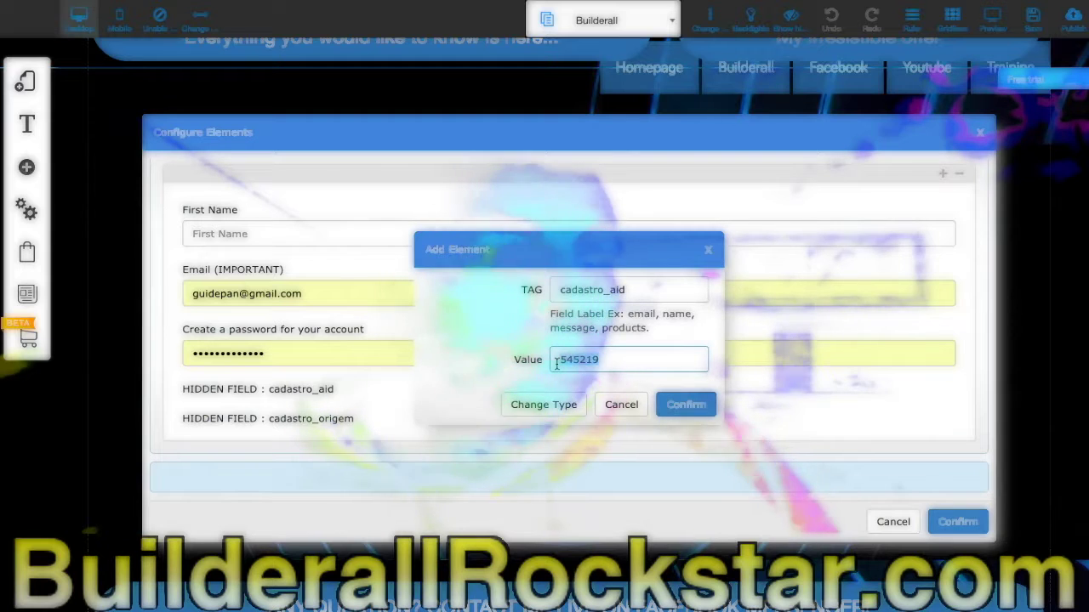
left_click_drag(600, 359, 570, 359)
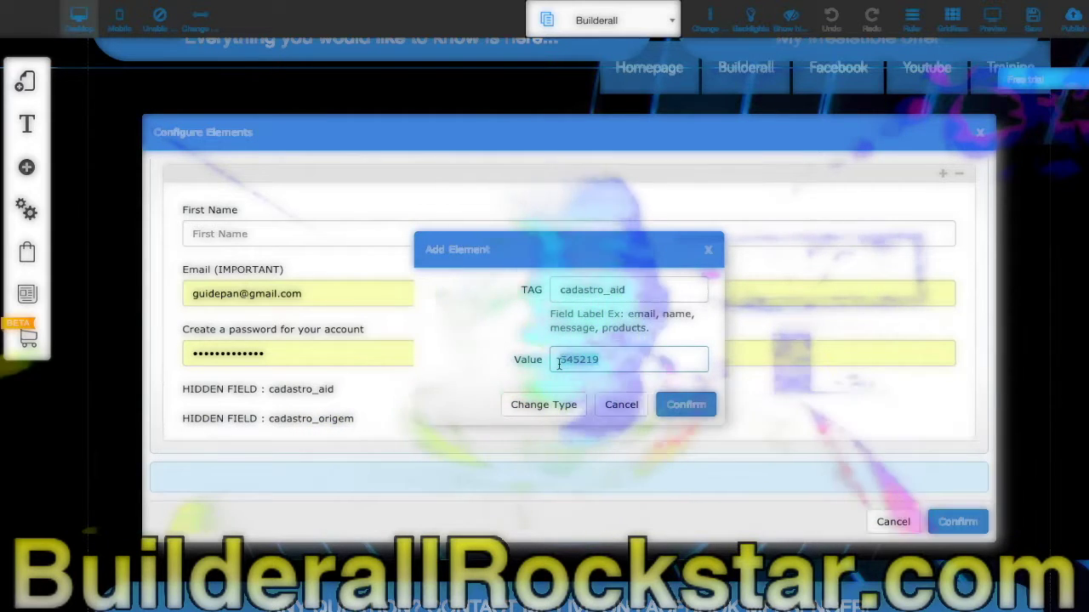
left_click(570, 359)
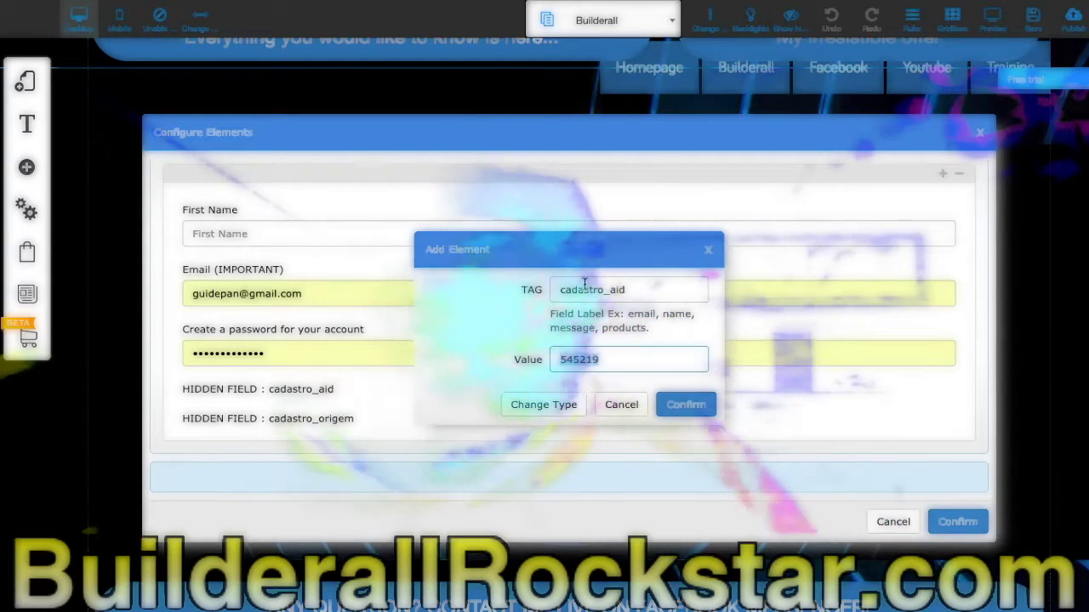
left_click(621, 405)
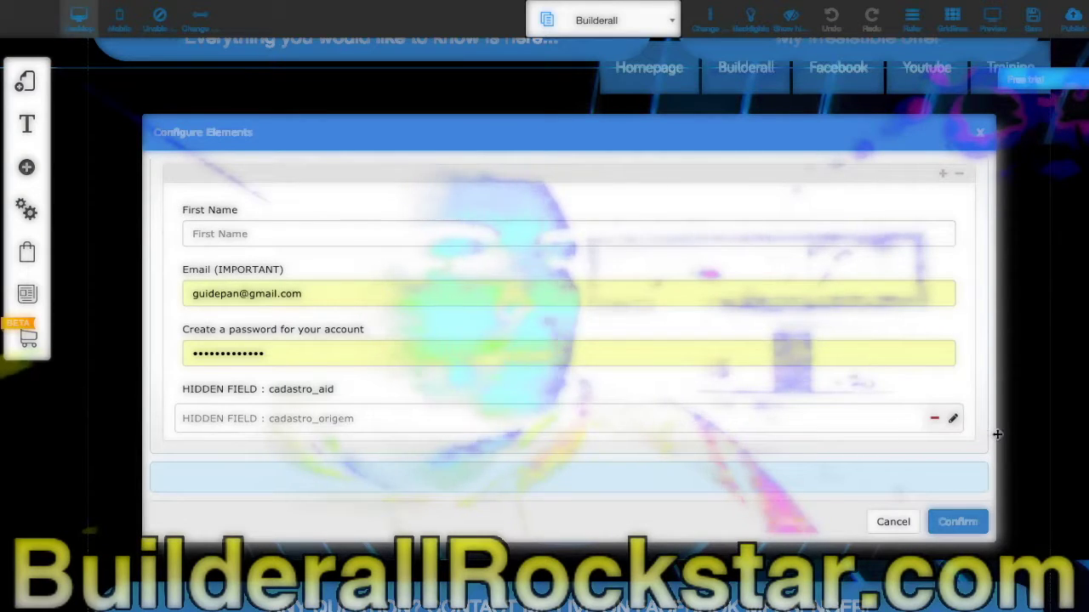
Open the hidden cadastro_origem field and select its builderallrockstar.com/builderall value
left_click(954, 422)
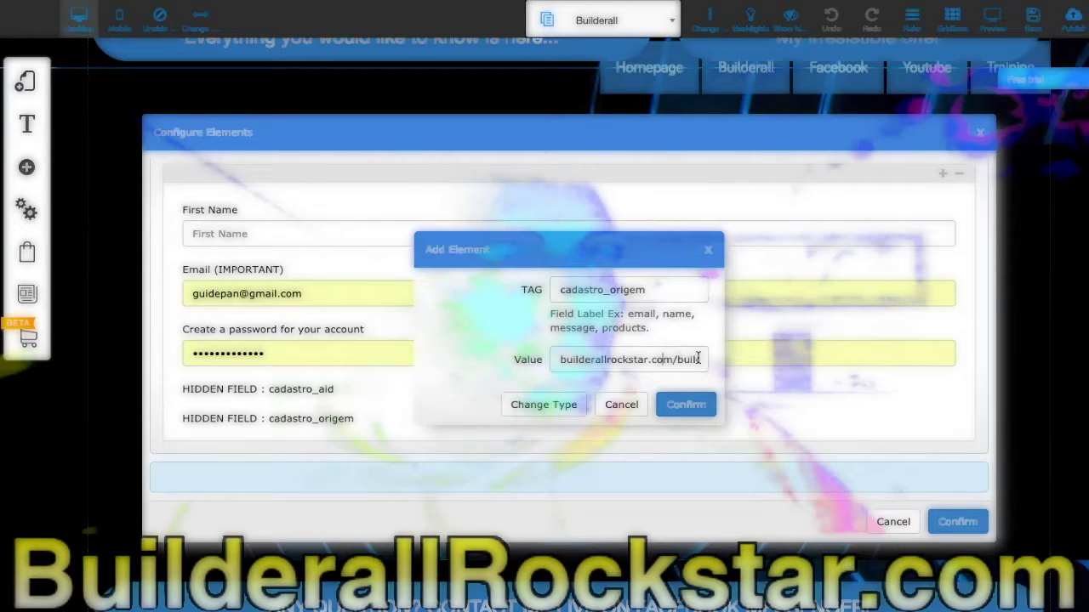
left_click_drag(656, 364, 620, 364)
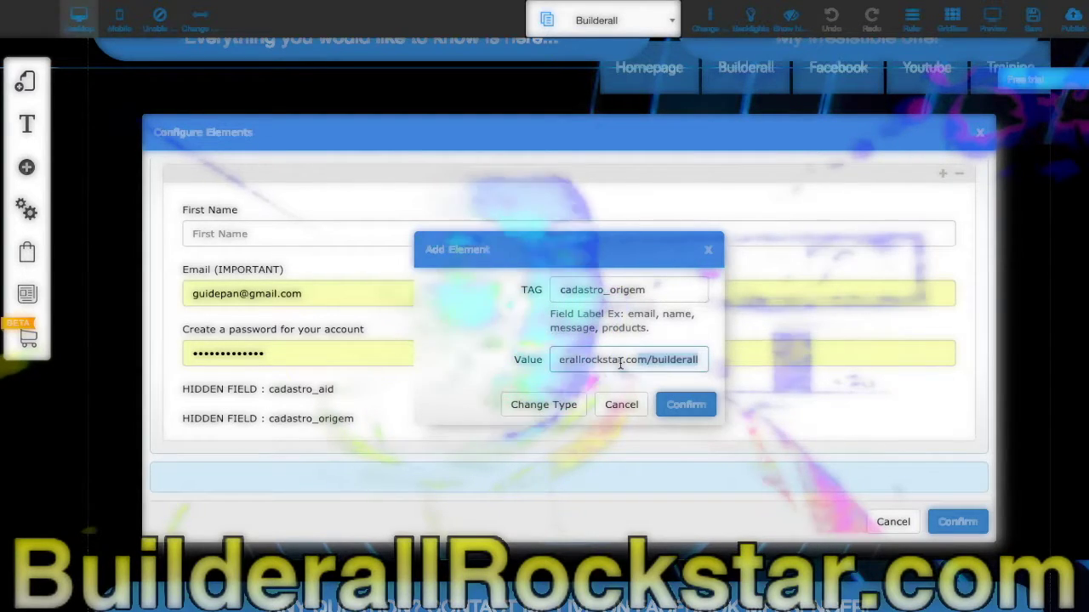
left_click(620, 362)
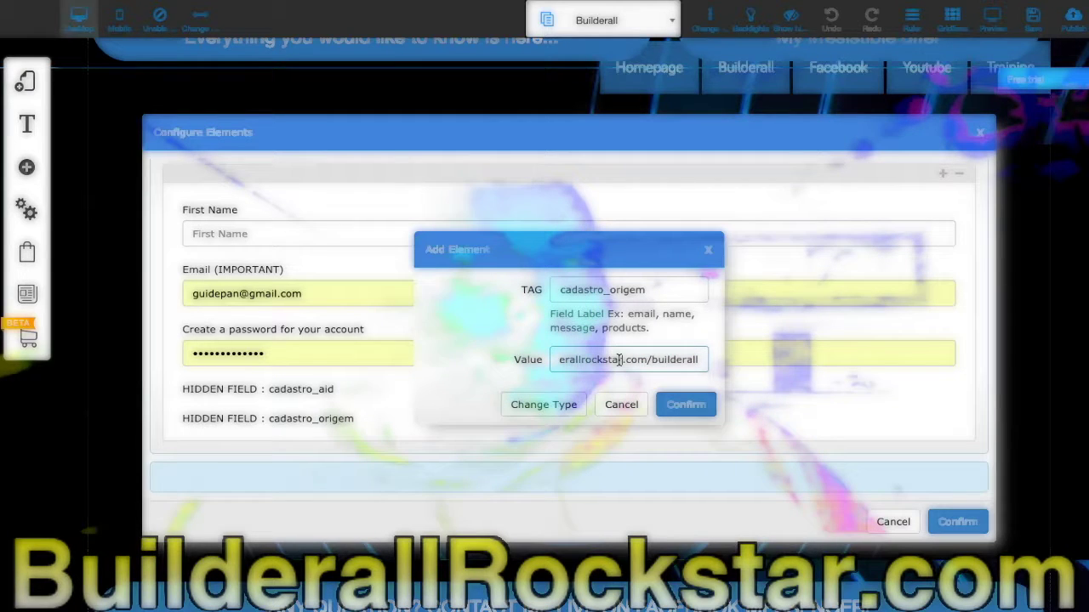
key("Home")
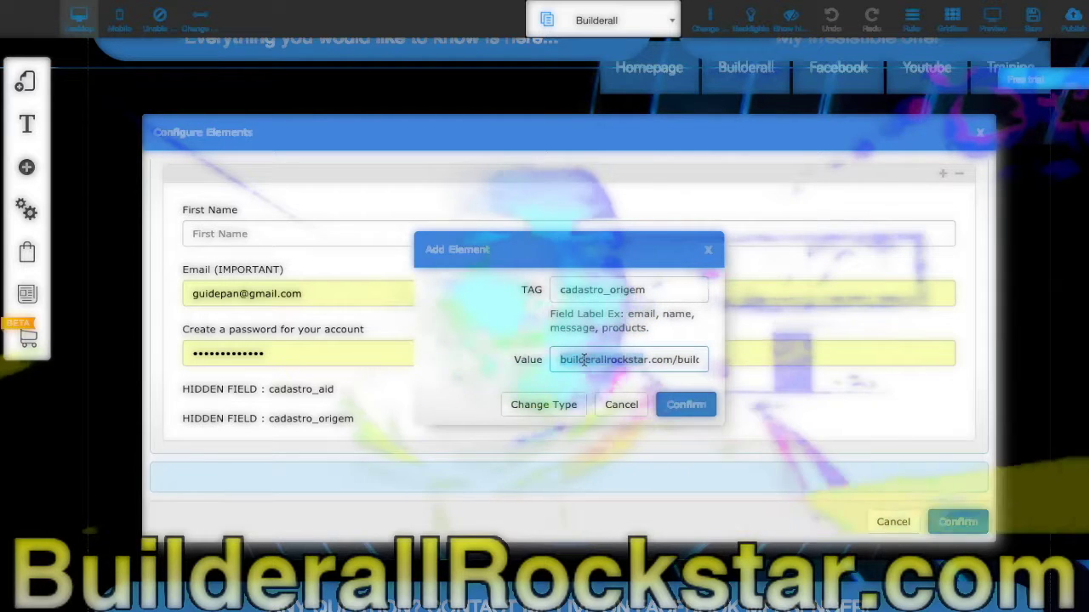
key("ctrl+a")
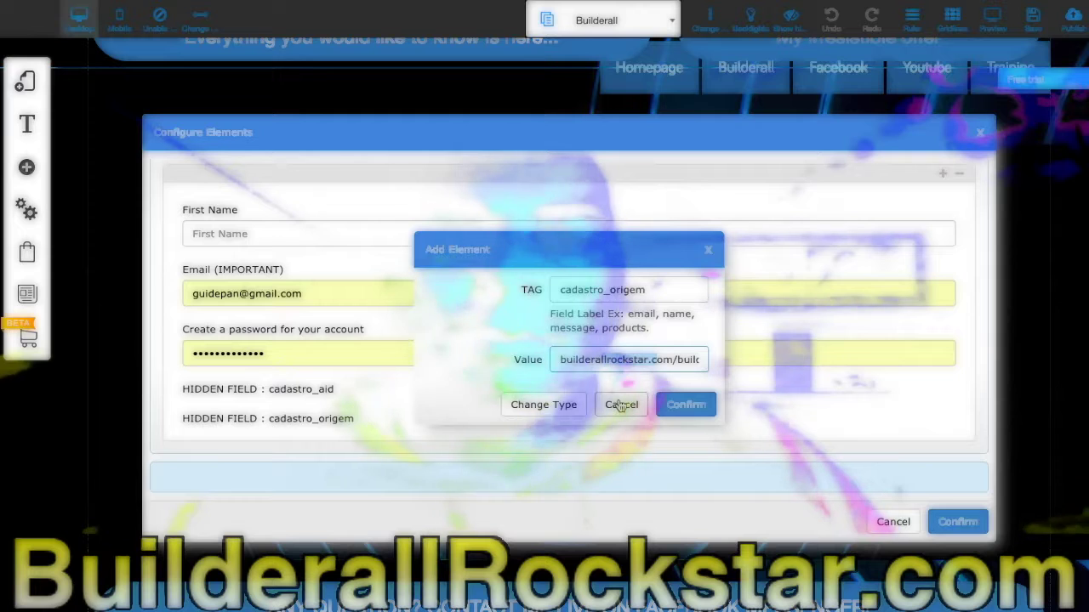
Close cadastro_origem unchanged, then check the First Name field's cadastro_nome tag
left_click(622, 404)
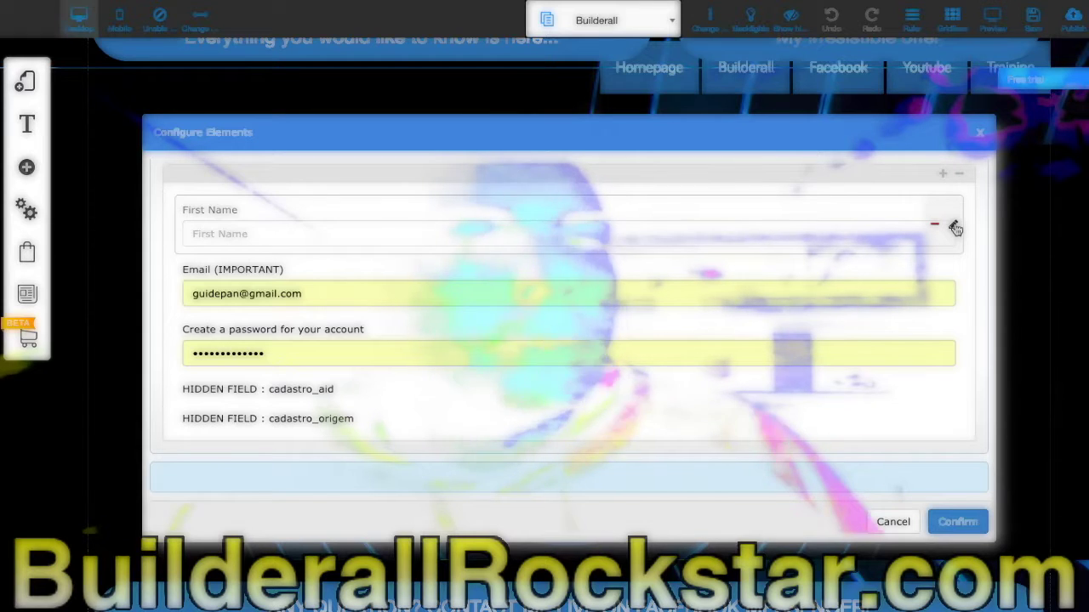
left_click(953, 226)
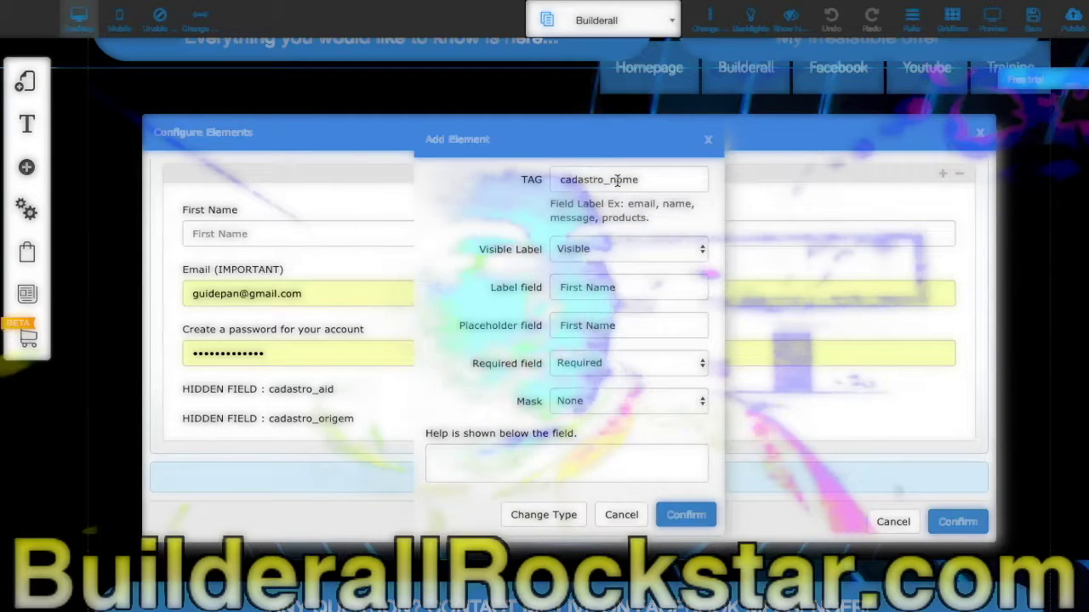
left_click(621, 514)
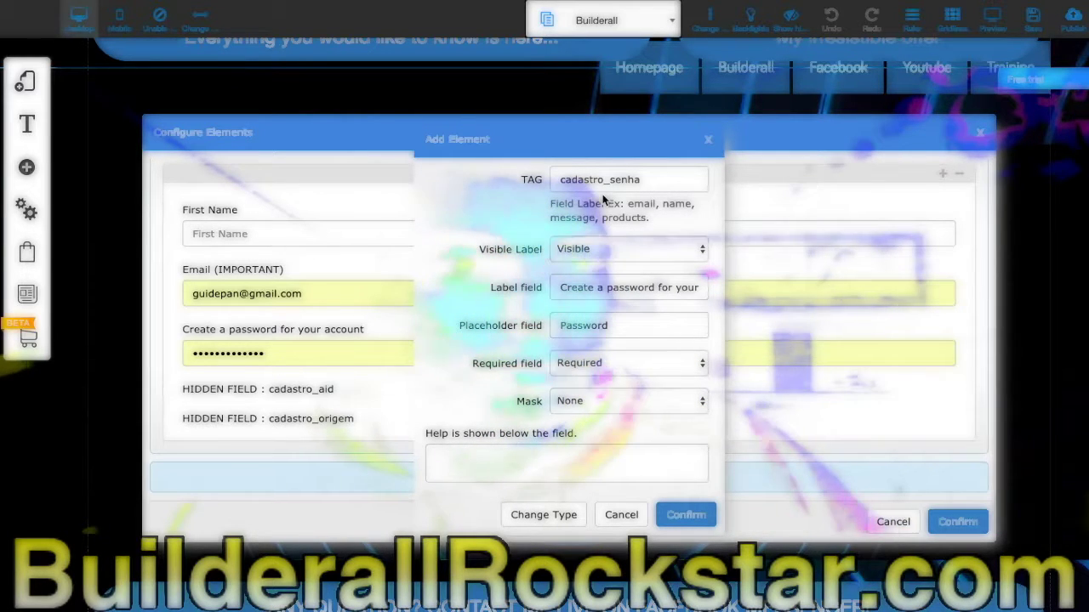
Close the password field's settings without changes
left_click(620, 515)
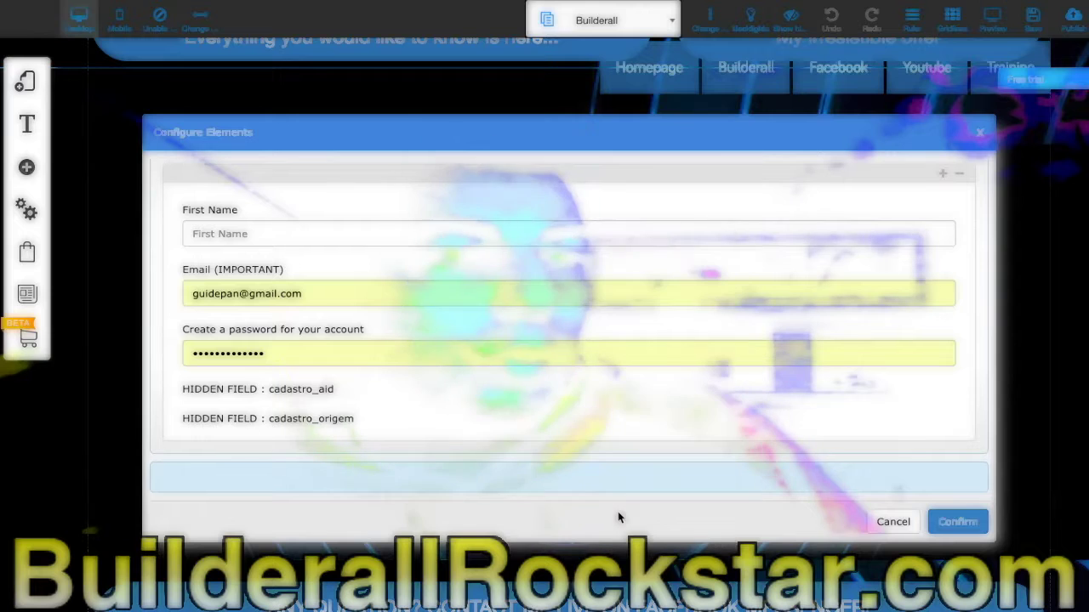